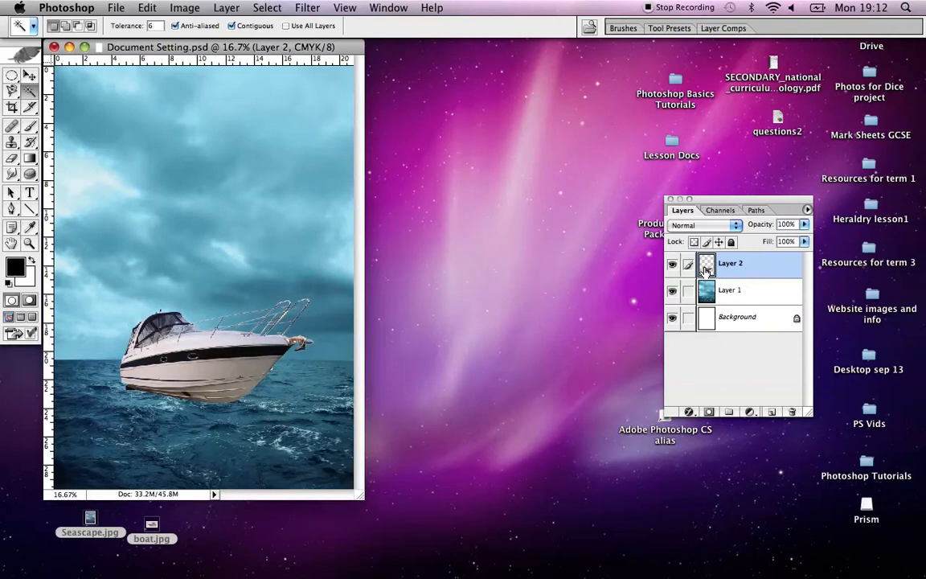
Add a Hide All layer mask to Layer 2, place the Layers palette beside the document, and target the mask.
left_click(149, 7)
left_click(226, 7)
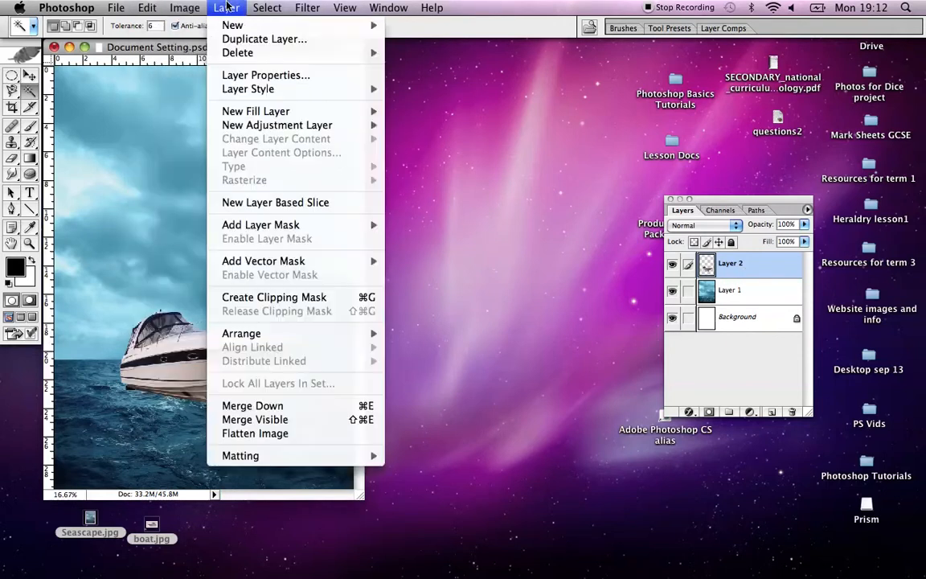
mouse_move(291, 225)
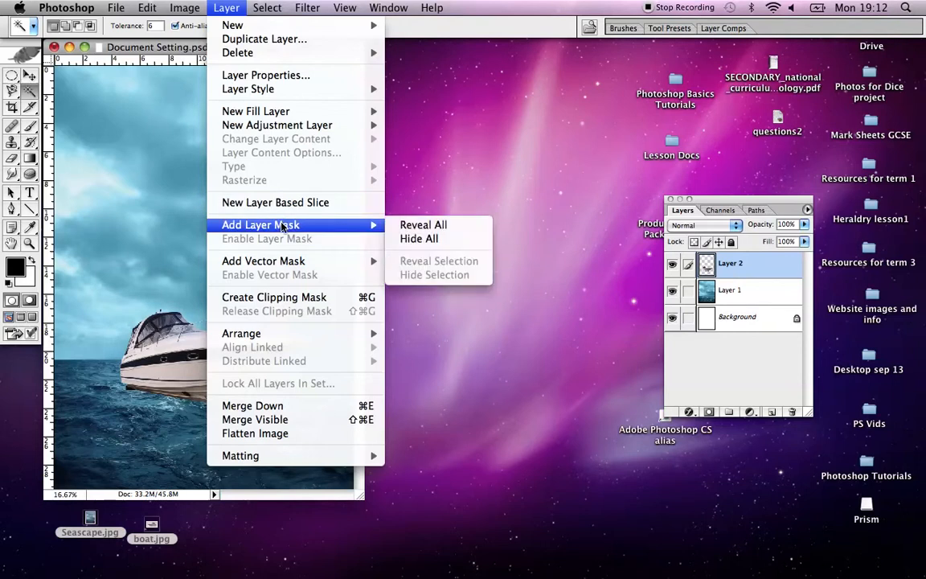
left_click(432, 240)
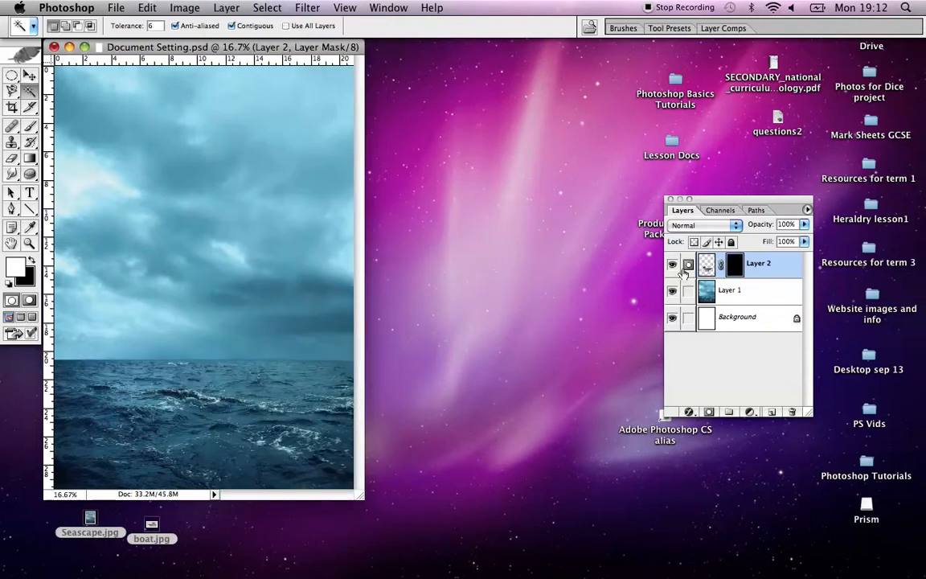
left_click_drag(733, 201, 464, 197)
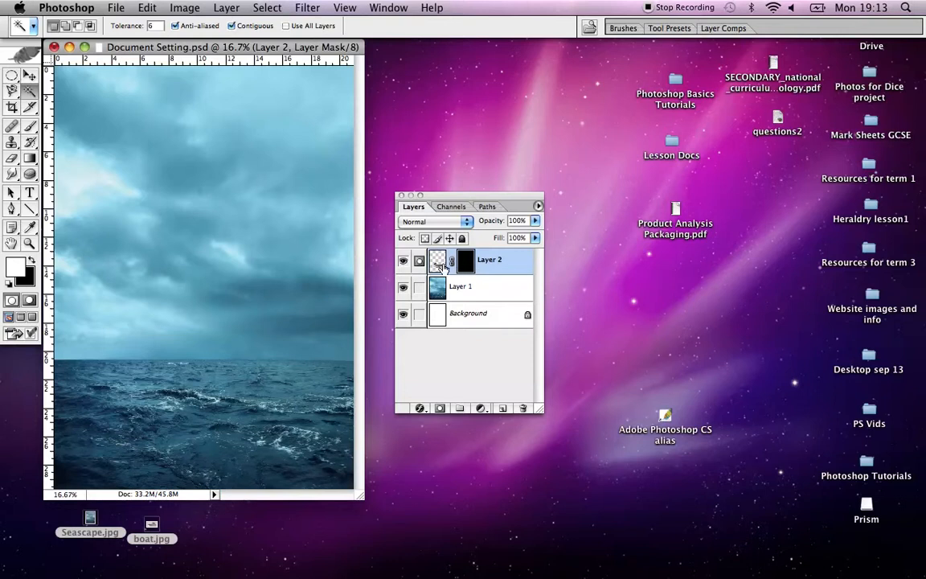
left_click(439, 266)
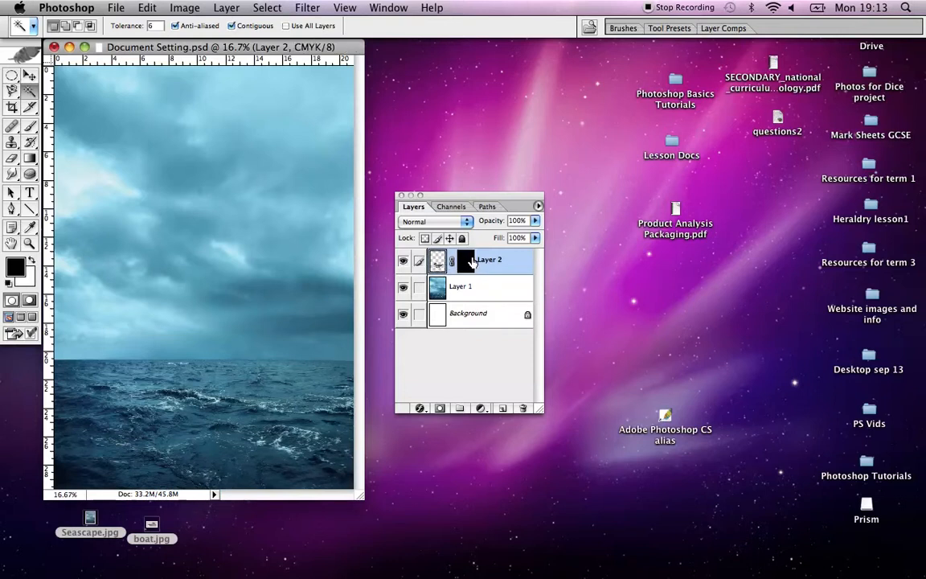
left_click(467, 261)
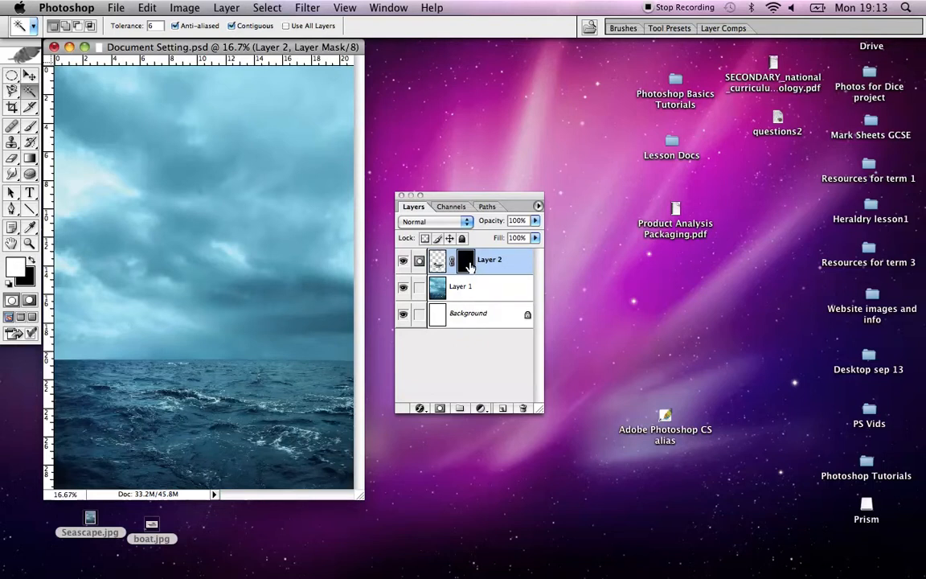
Set up the Brush tool with the hard round 19 preset enlarged to a 339 px diameter.
left_click(31, 125)
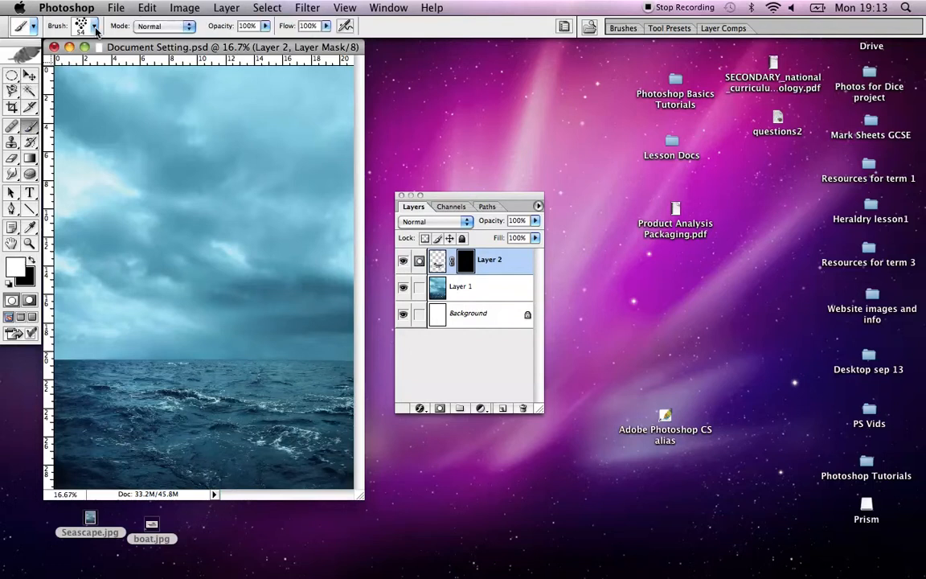
left_click(94, 27)
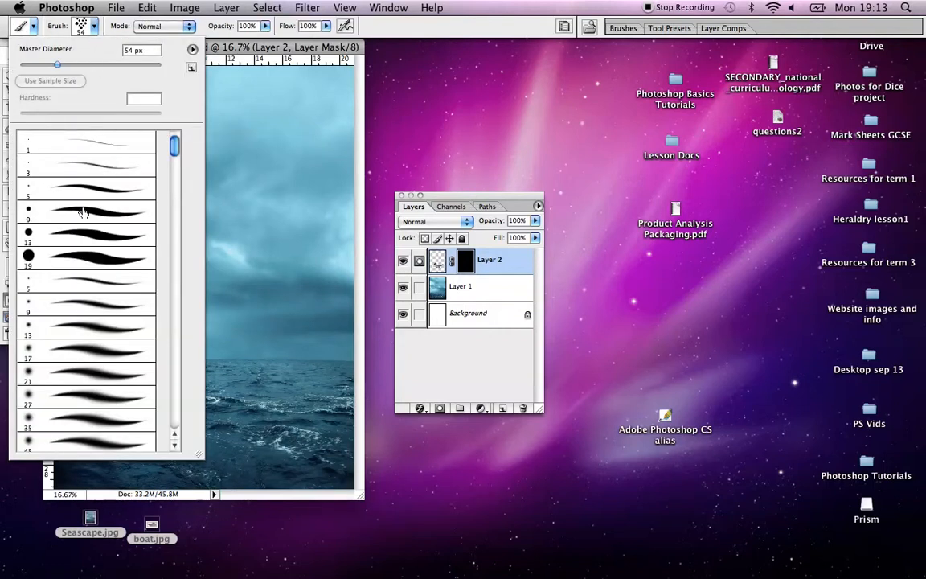
left_click(84, 250)
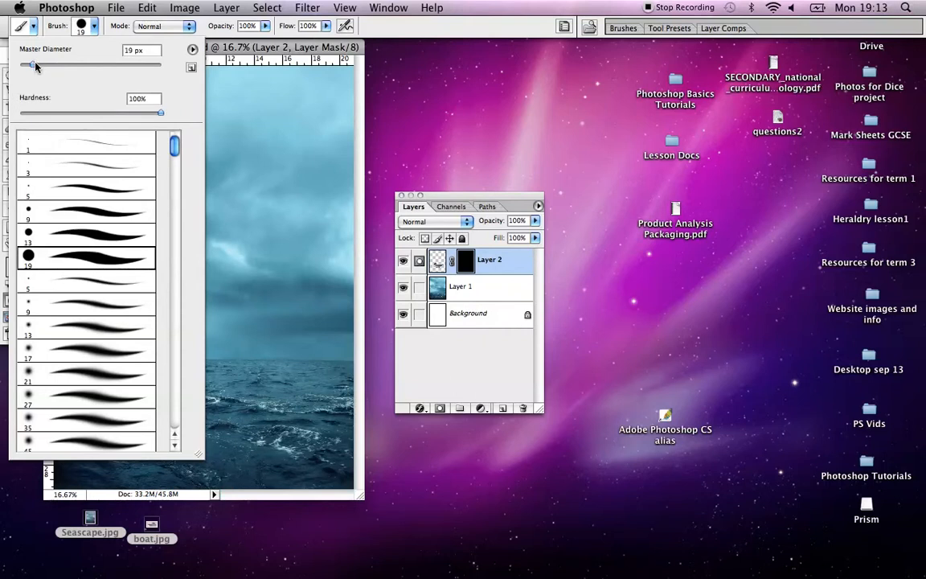
left_click_drag(57, 69, 58, 69)
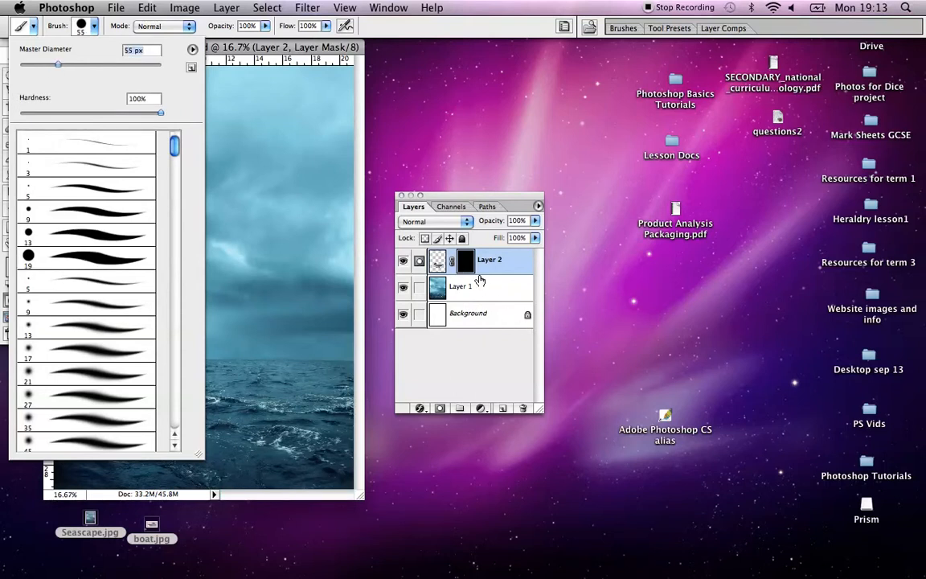
left_click_drag(112, 64, 135, 64)
left_click(122, 20)
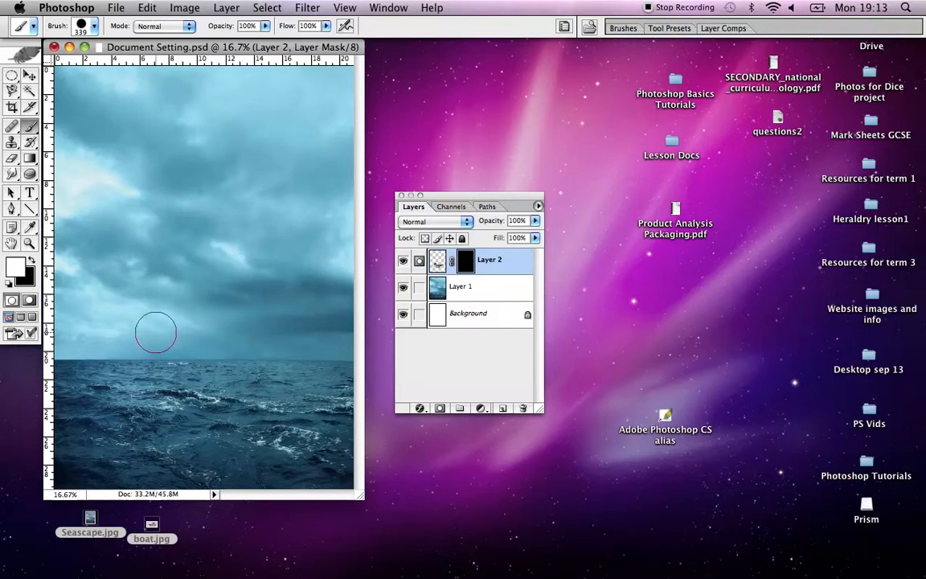
Paint white on Layer 2's mask to reveal the rear of the boat, and paint it out again with black.
mouse_move(141, 330)
left_mouse_down()
mouse_move(137, 316)
mouse_move(169, 341)
mouse_move(191, 333)
mouse_move(197, 348)
left_mouse_up()
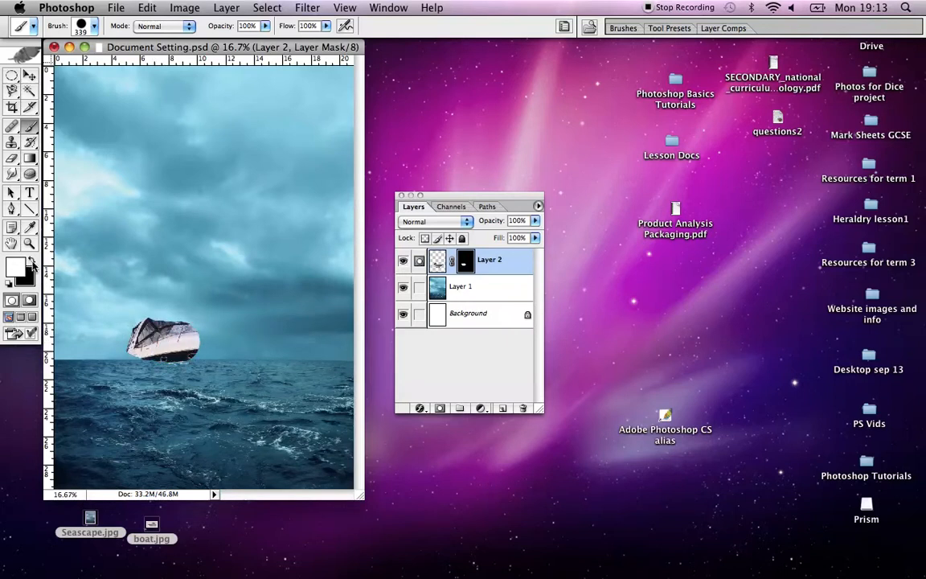
left_click(30, 264)
mouse_move(145, 322)
left_mouse_down()
mouse_move(133, 340)
mouse_move(143, 305)
mouse_move(168, 309)
left_mouse_up()
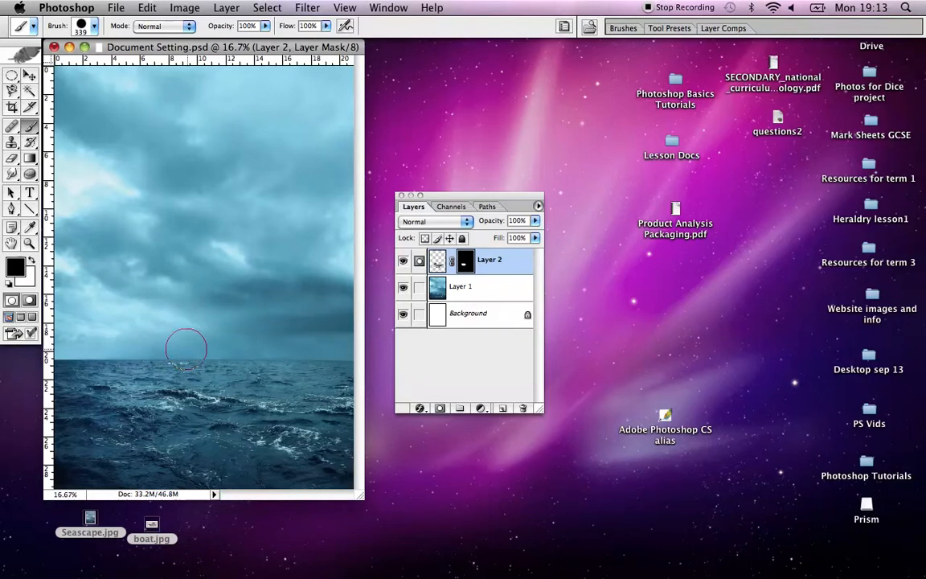
Paint white on Layer 2's mask across the hull, cabin and bow rails to reveal the whole boat.
left_click(31, 261)
mouse_move(118, 346)
left_mouse_down()
mouse_move(158, 375)
mouse_move(291, 382)
left_mouse_up()
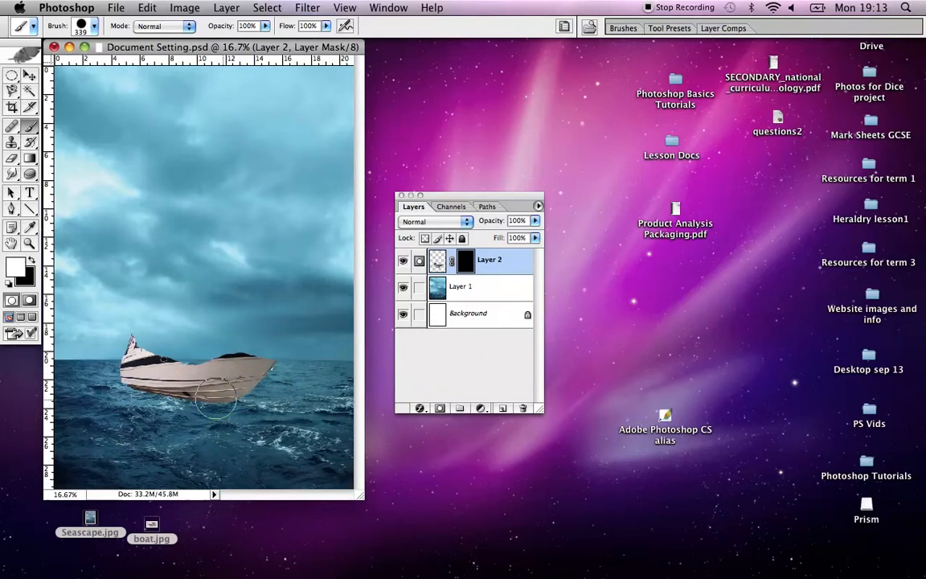
mouse_move(256, 314)
left_mouse_down()
mouse_move(302, 303)
mouse_move(264, 332)
mouse_move(223, 286)
mouse_move(19, 344)
mouse_move(170, 320)
mouse_move(96, 346)
mouse_move(159, 327)
mouse_move(76, 340)
left_mouse_up()
Paint black on the mask along the underside of the boat's hull, and step back through those strokes.
left_click(33, 259)
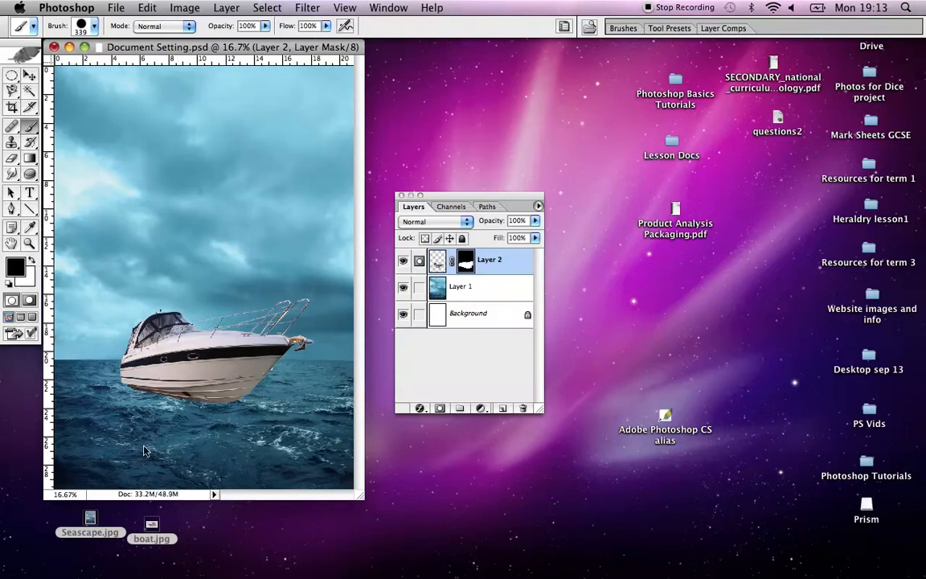
mouse_move(130, 405)
left_mouse_down()
mouse_move(261, 410)
mouse_move(210, 414)
mouse_move(235, 414)
left_mouse_up()
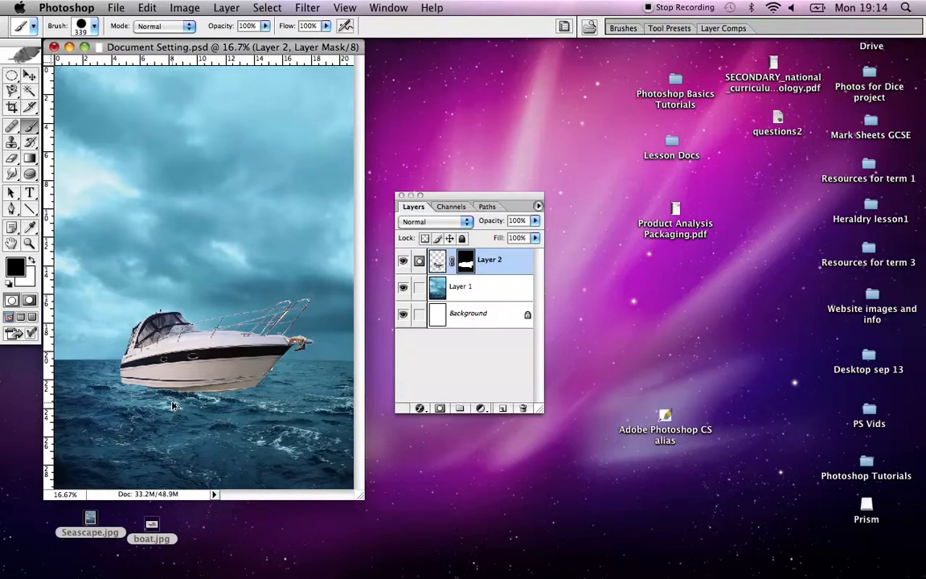
key("super+t")
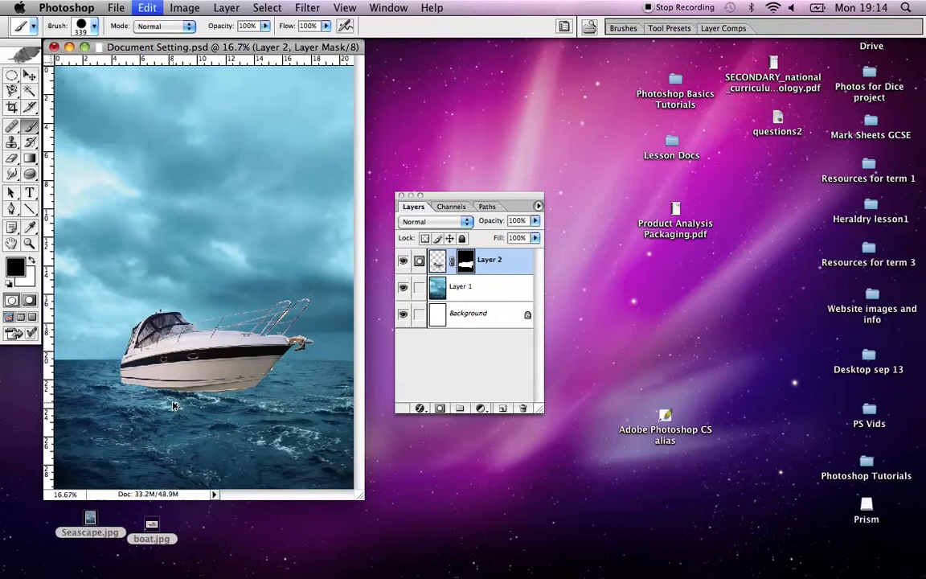
key("alt+super+z")
key("alt+super+z")
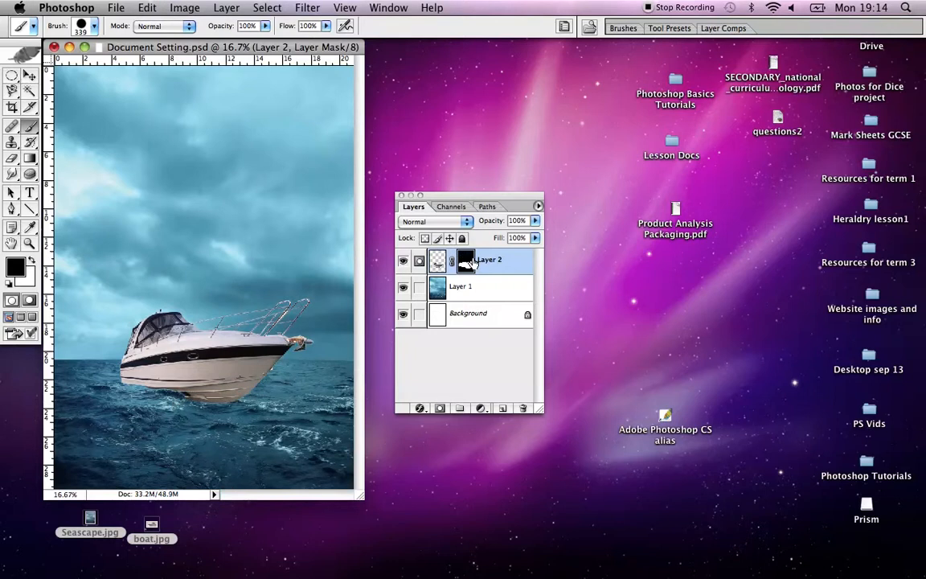
Remove the layer mask from Layer 2, keeping the full boat.
right_click(475, 262)
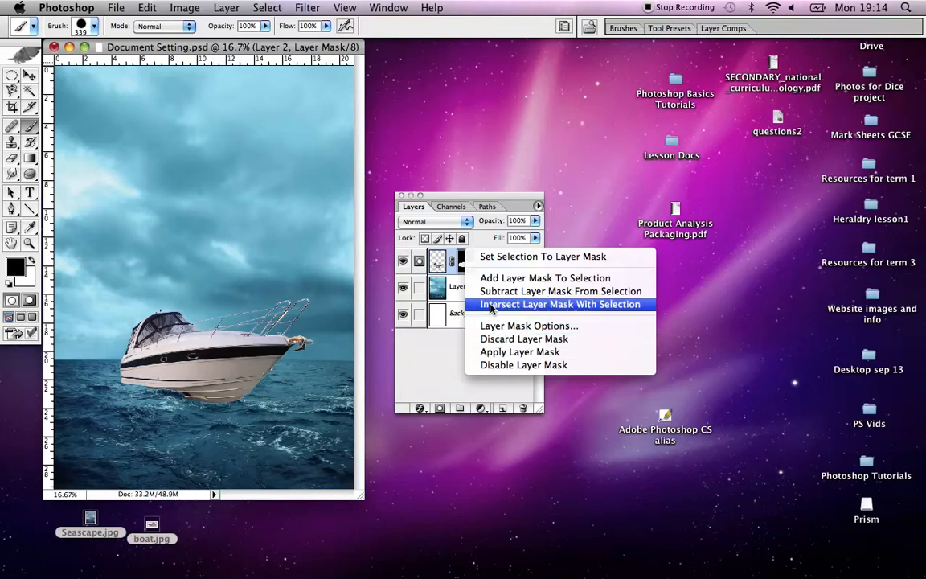
left_click(497, 352)
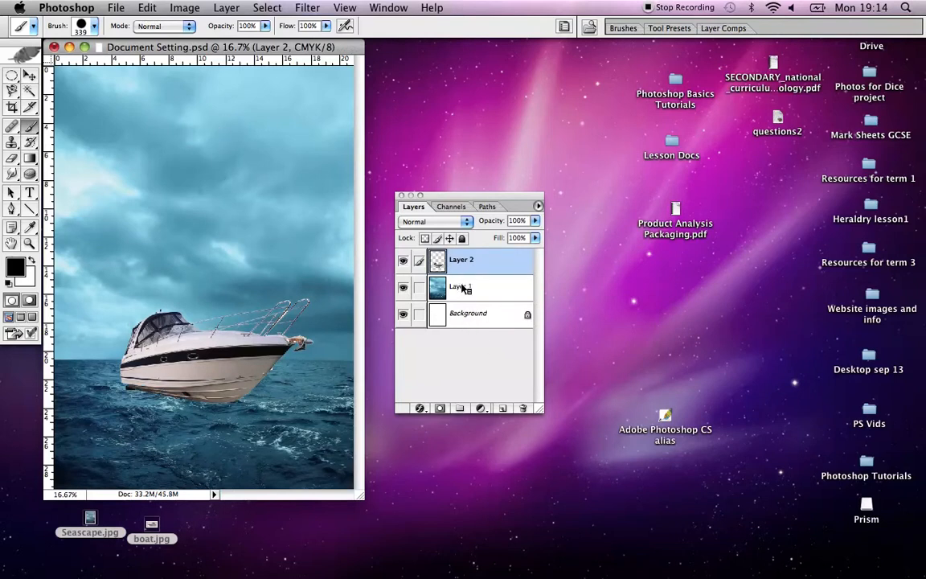
Duplicate Layer 1 and move the copy above Layer 2 at the top of the layer stack.
right_click(464, 289)
left_click(502, 317)
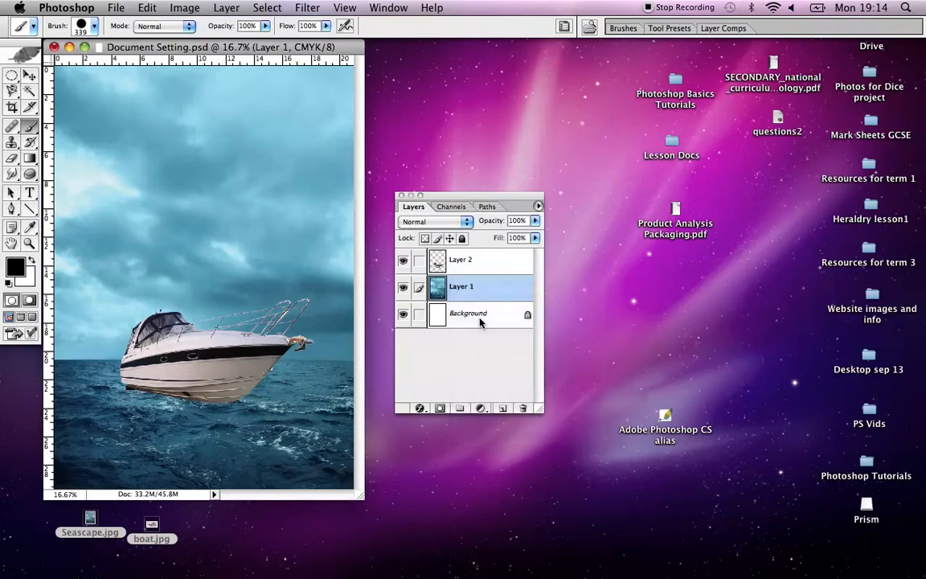
left_click(579, 182)
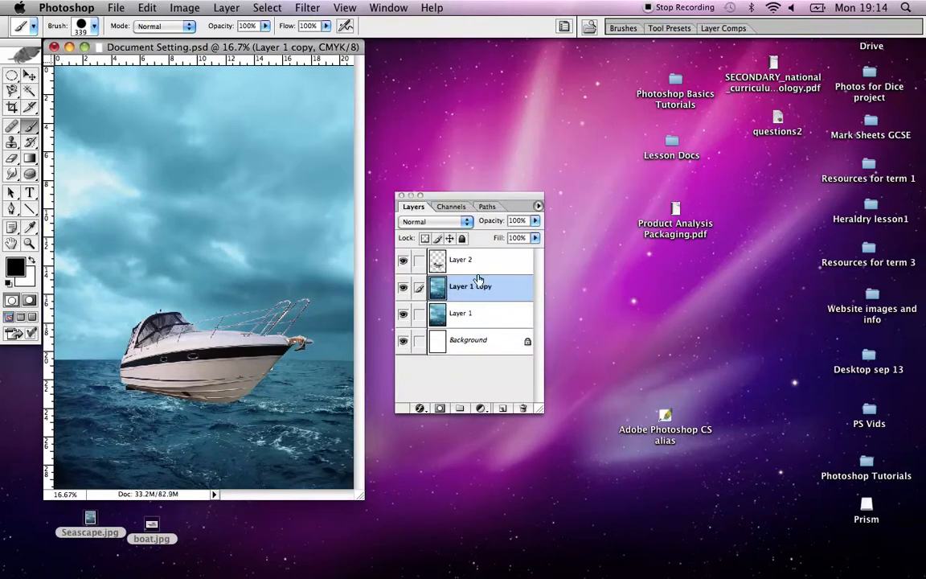
left_click_drag(464, 293, 464, 251)
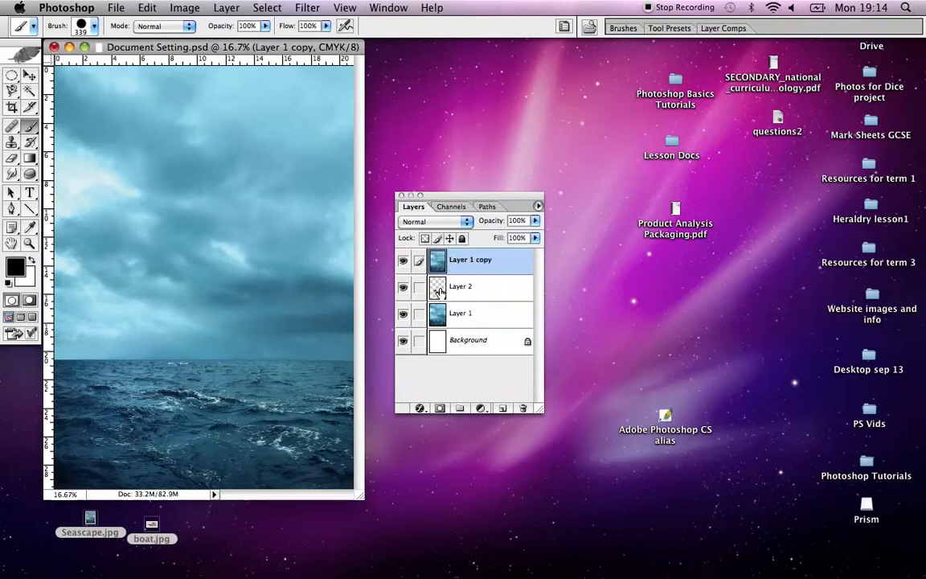
Add a Hide All layer mask to Layer 1 copy.
left_click(176, 8)
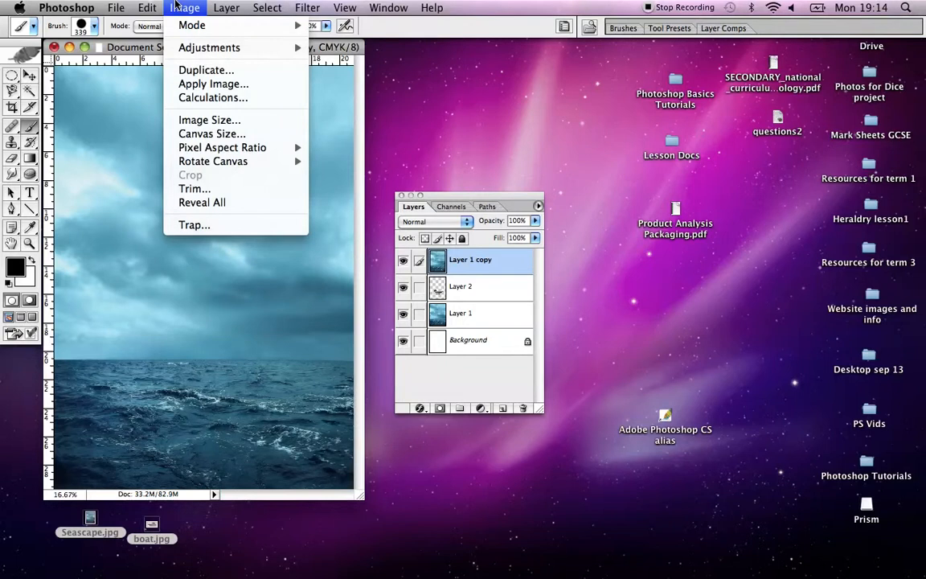
mouse_move(148, 5)
mouse_move(201, 7)
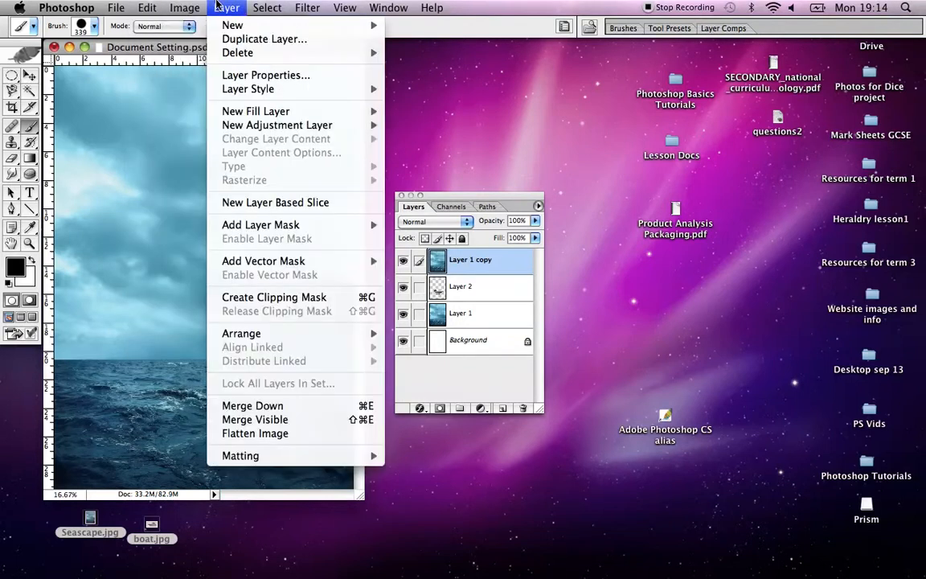
mouse_move(277, 224)
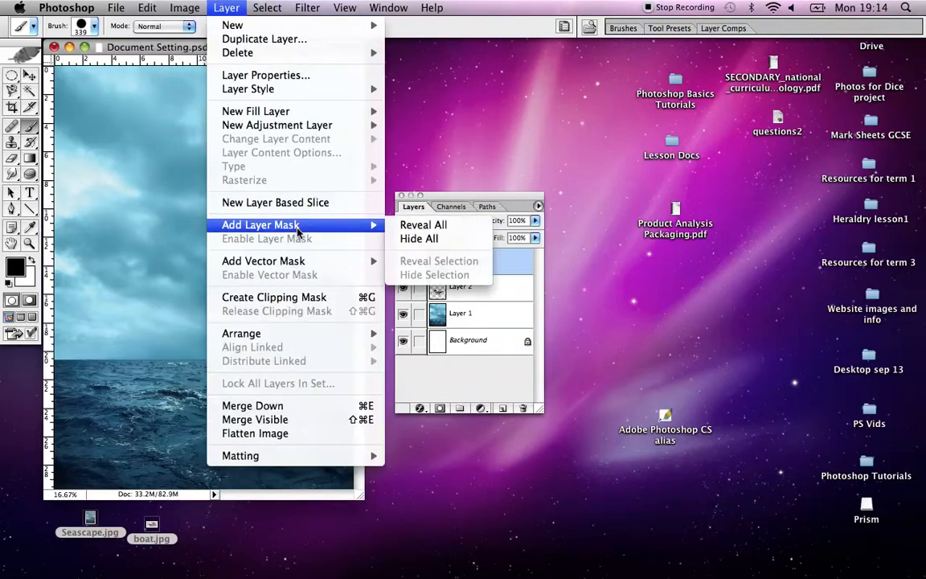
left_click(423, 238)
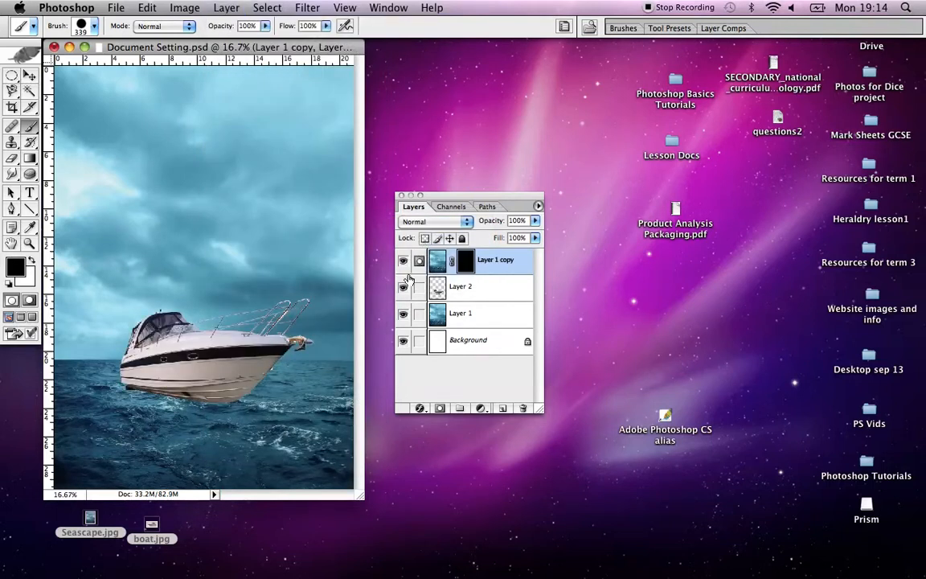
With Layer 1 copy hidden and Layer 2 active, lasso a freehand selection around the boat above a wavy waterline across its hull.
left_click(404, 261)
key("alt+[")
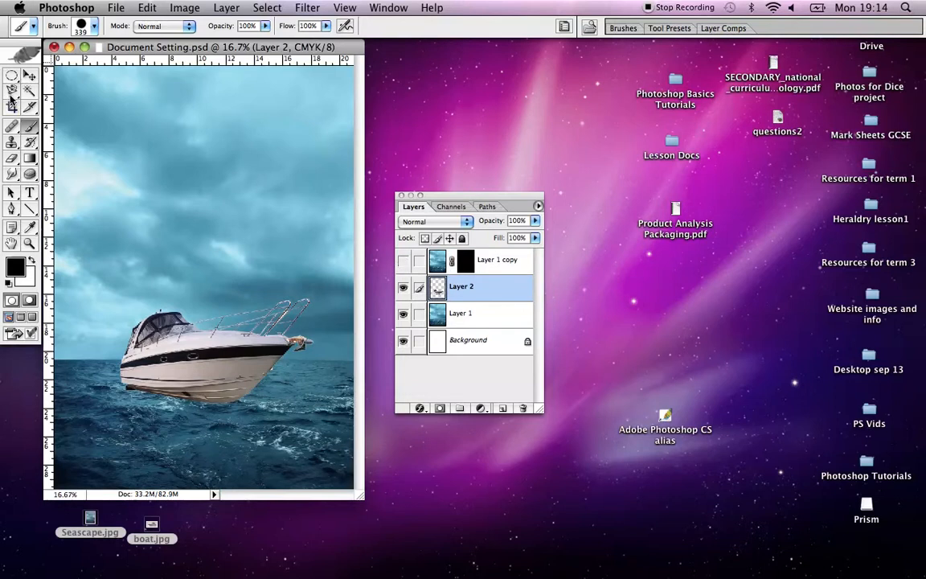
left_click_drag(11, 91, 49, 85)
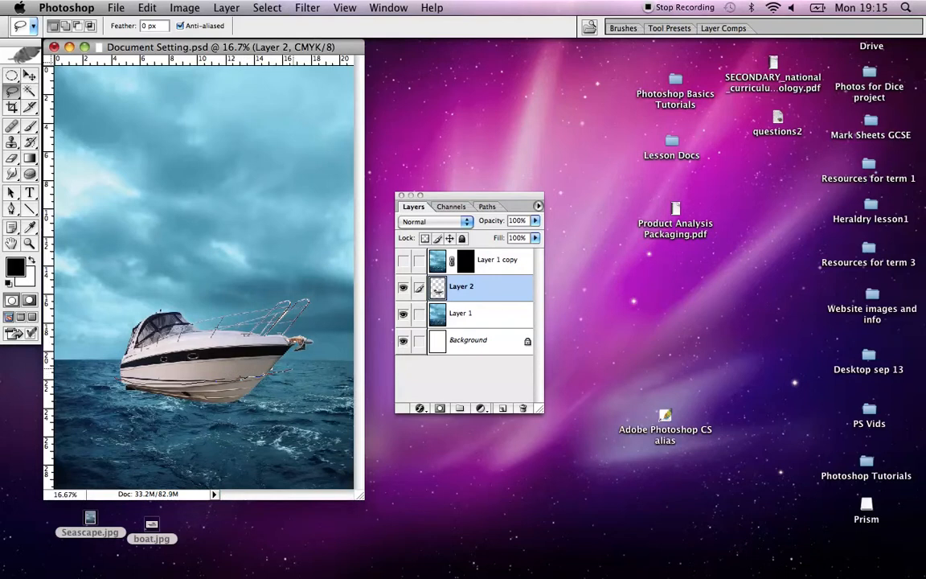
mouse_move(291, 371)
left_mouse_down()
mouse_move(319, 356)
mouse_move(326, 330)
mouse_move(299, 270)
mouse_move(316, 270)
mouse_move(335, 288)
mouse_move(286, 252)
mouse_move(201, 262)
left_mouse_up()
mouse_move(144, 279)
left_mouse_down()
mouse_move(109, 303)
mouse_move(105, 363)
left_mouse_up()
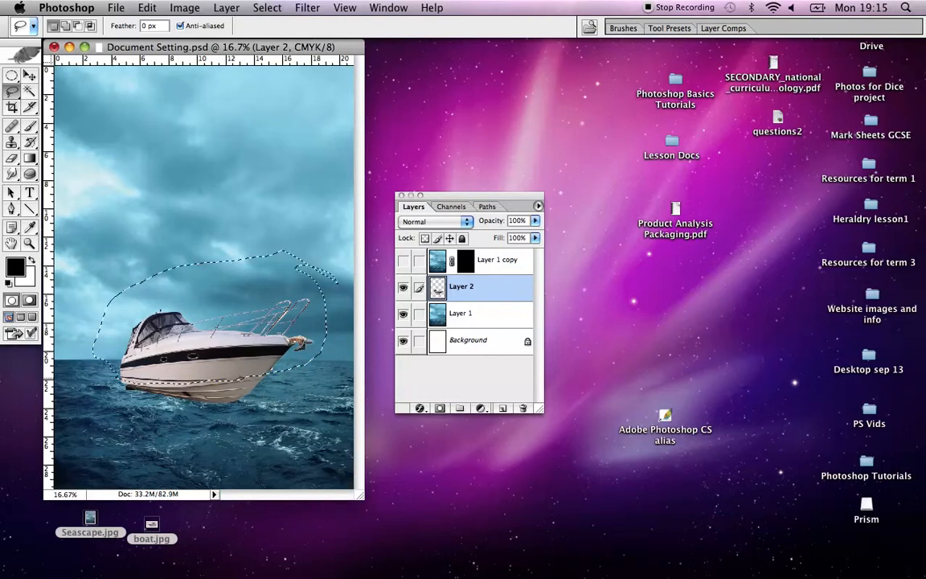
Target the layer mask of the visible Layer 1 copy and invert the selection to cover everything outside the lassoed area.
left_click(471, 264)
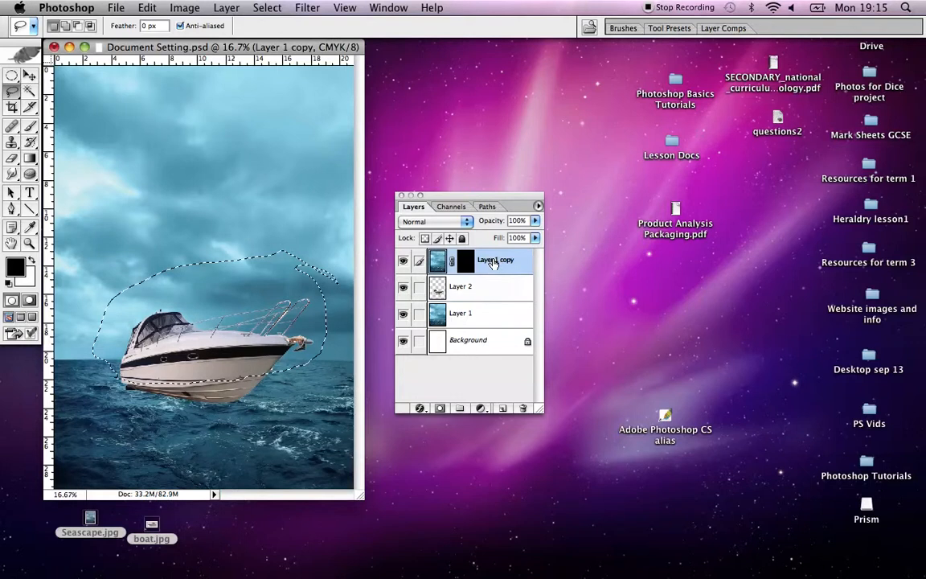
left_click(466, 266)
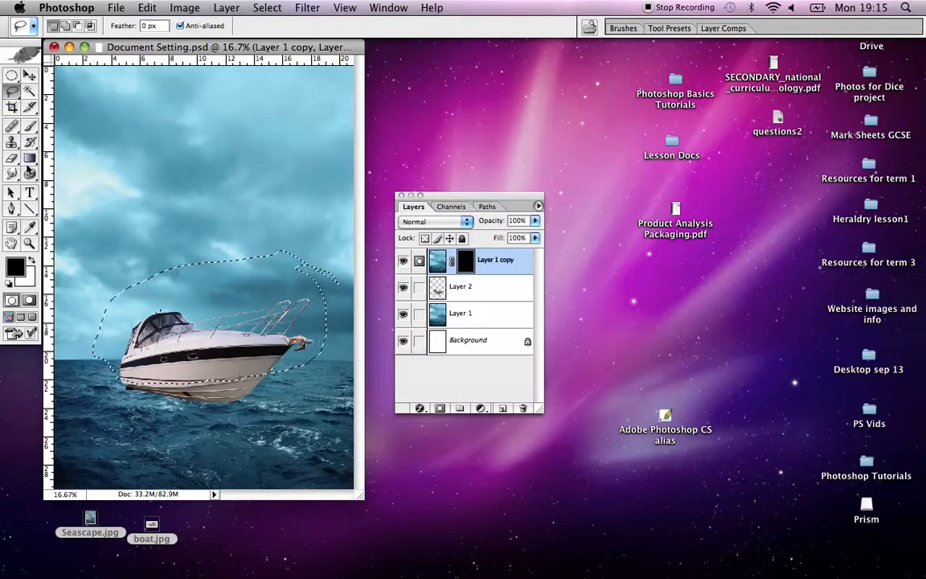
left_click(227, 7)
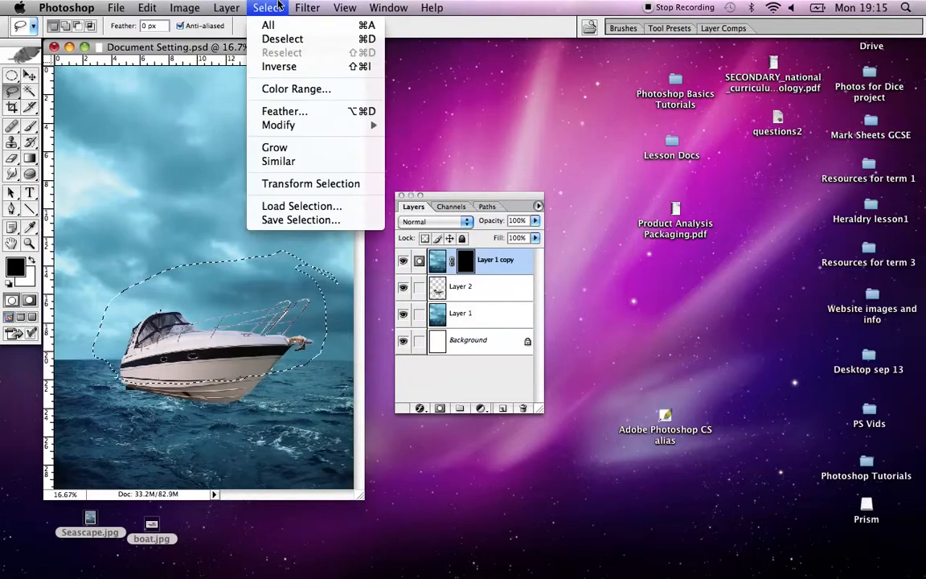
left_click(275, 65)
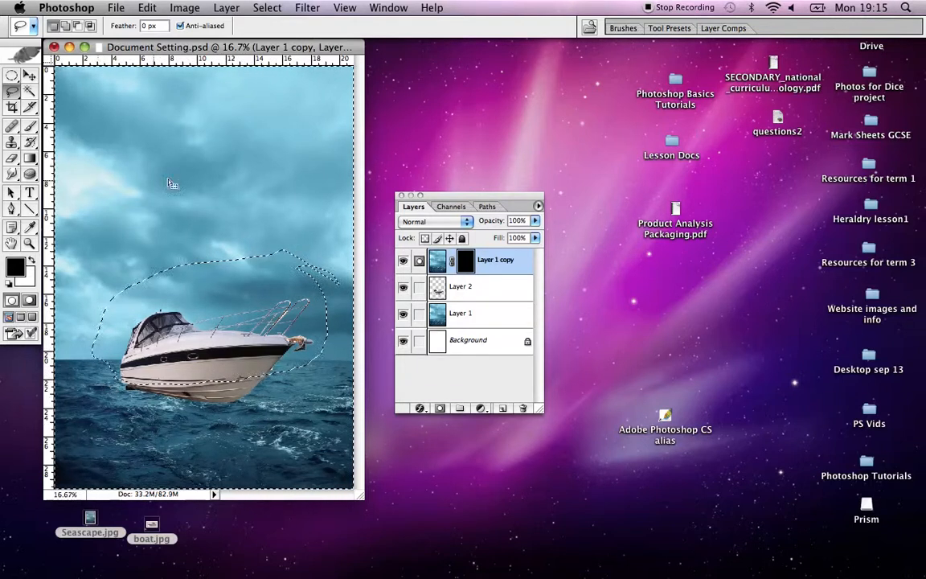
Paint white with the Brush on the Layer 1 copy mask over the hull below the waterline, within the selection.
left_click(29, 127)
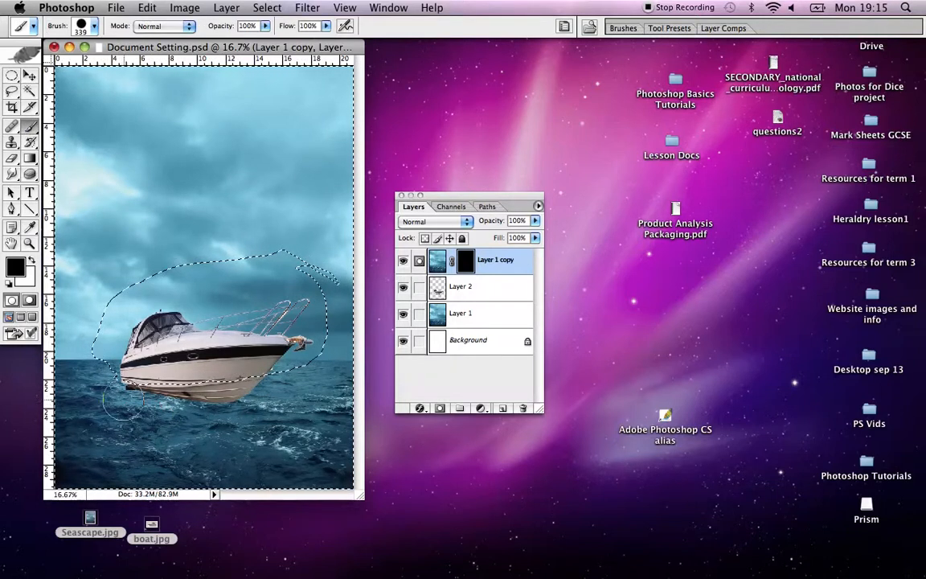
left_click(32, 261)
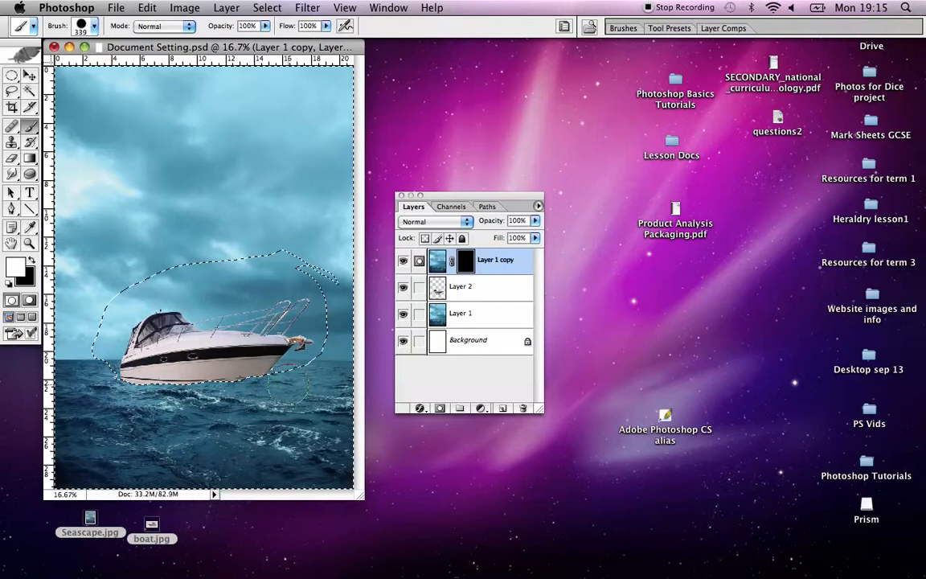
left_click_drag(171, 400, 148, 406)
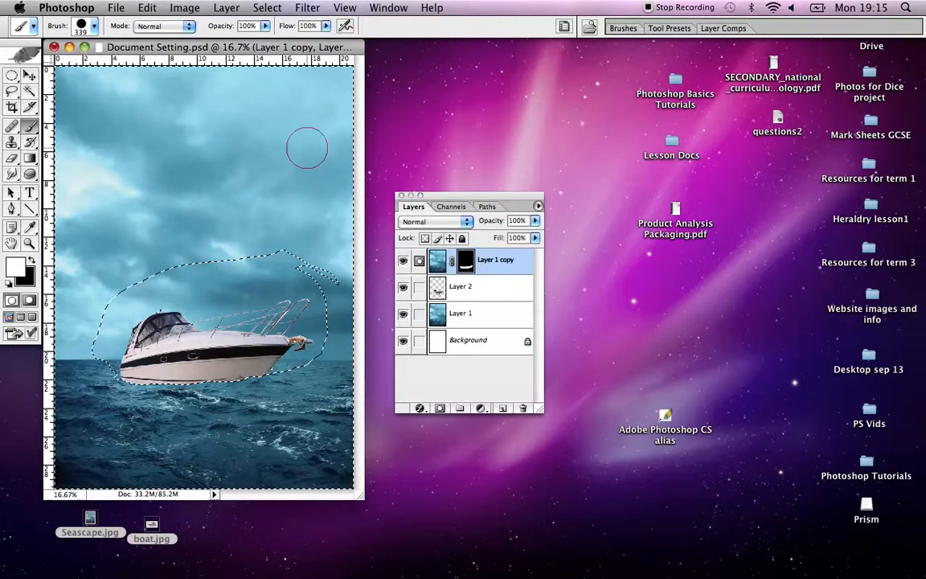
Deselect, and brush more white on the Layer 1 copy mask along the hull's lower edge near the stern.
left_click(275, 6)
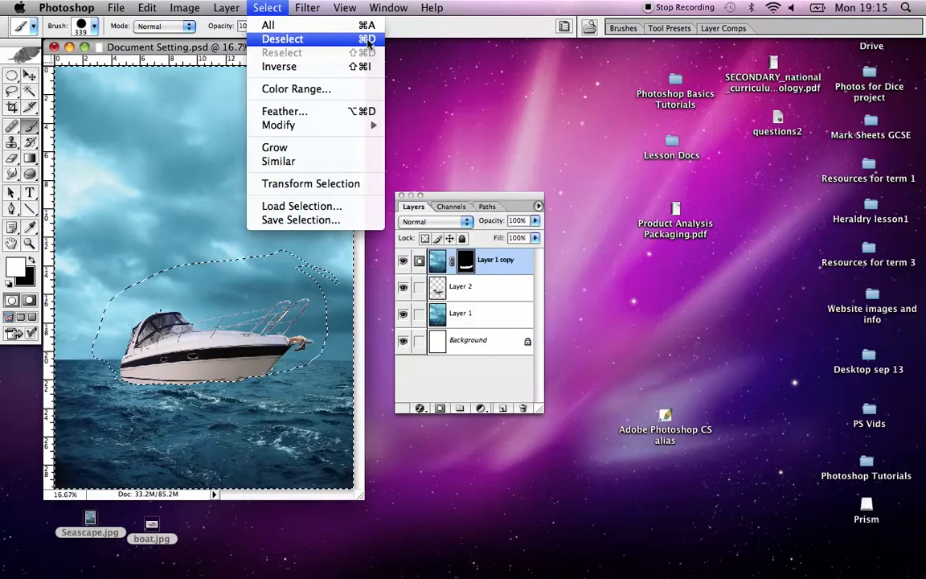
left_click(283, 39)
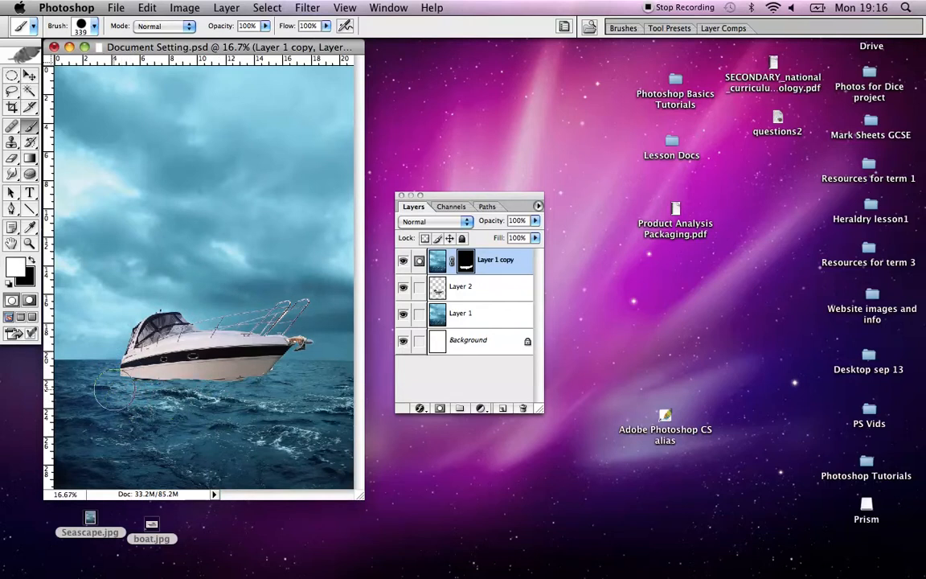
mouse_move(131, 396)
left_mouse_down()
mouse_move(193, 402)
mouse_move(191, 392)
mouse_move(116, 396)
mouse_move(133, 393)
left_mouse_up()
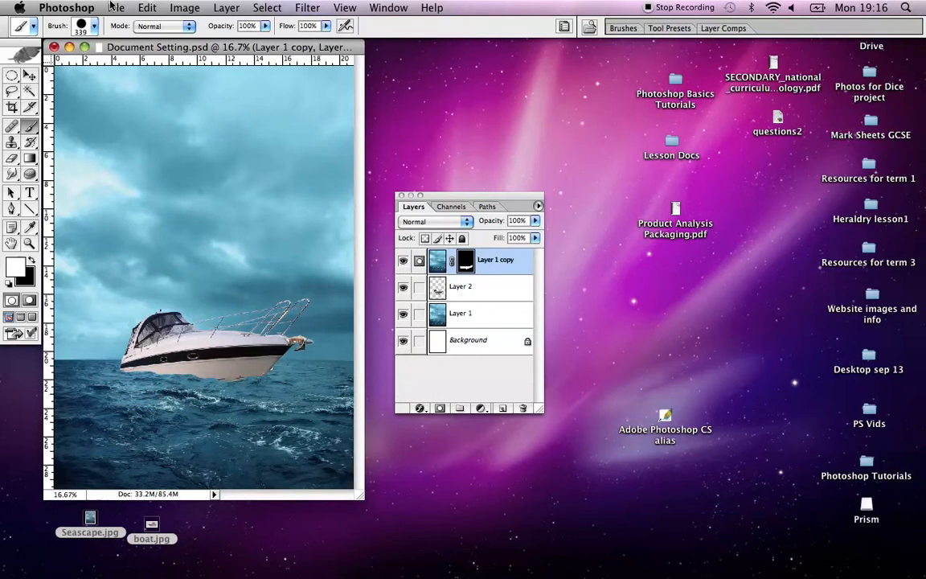
Save the document as Layer Masking.psd in the Photoshop Tutorials folder, in Photoshop format with layers and maximized compatibility.
left_click(116, 7)
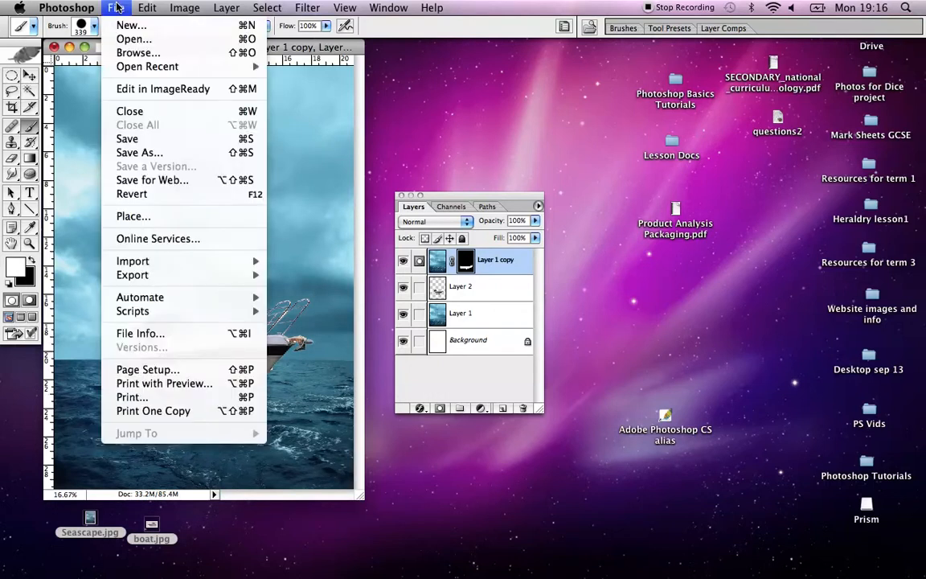
left_click(145, 153)
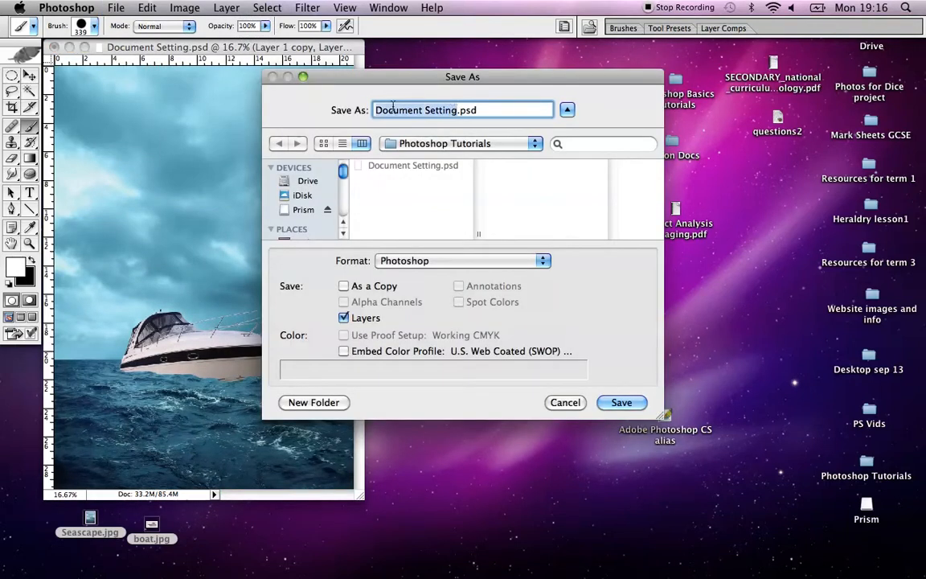
type("LAyewr")
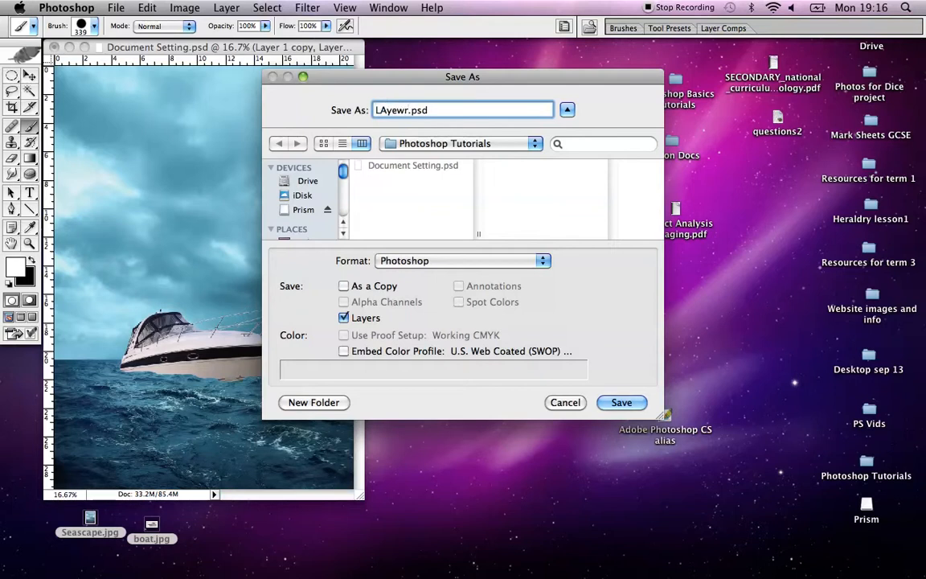
key("BackSpace")
key("BackSpace")
key("BackSpace")
type("ayer MAsking")
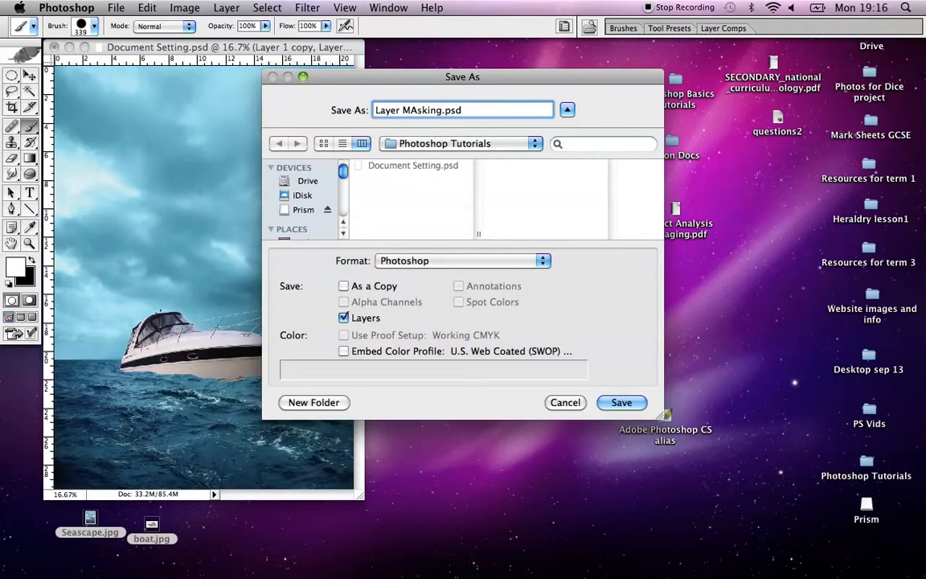
key("BackSpace")
type("a")
left_click(631, 406)
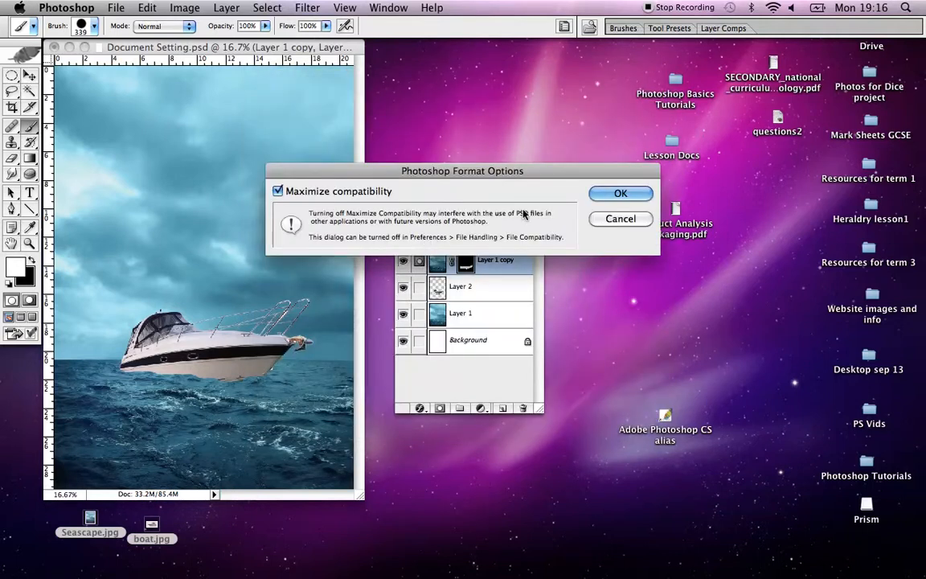
key("Return")
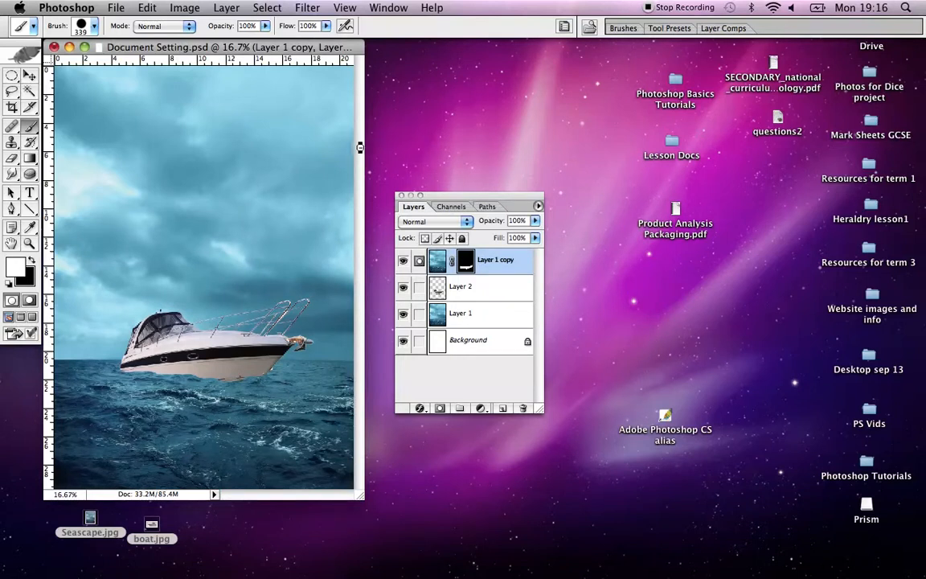